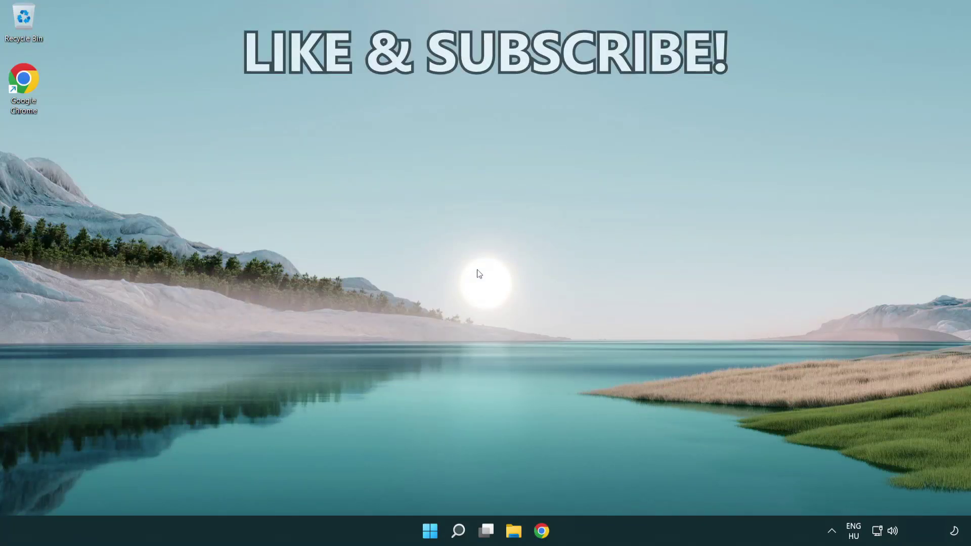
Search for 'cmd' and launch Command Prompt as administrator.
left_click(458, 532)
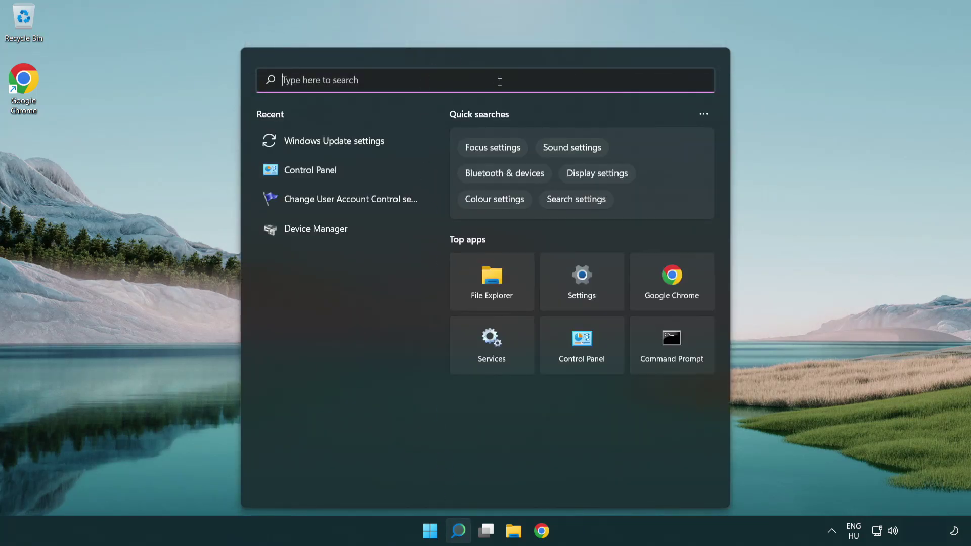
type("cmd")
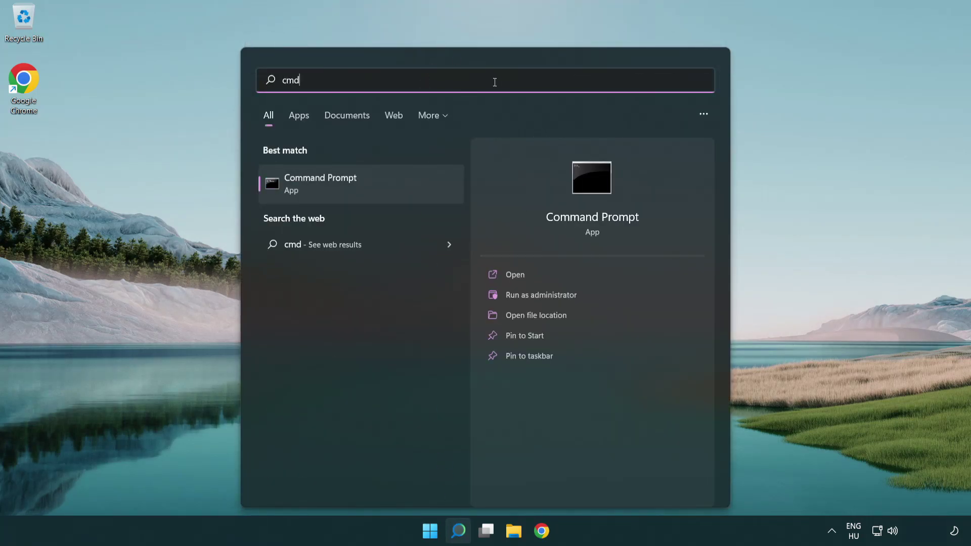
right_click(395, 180)
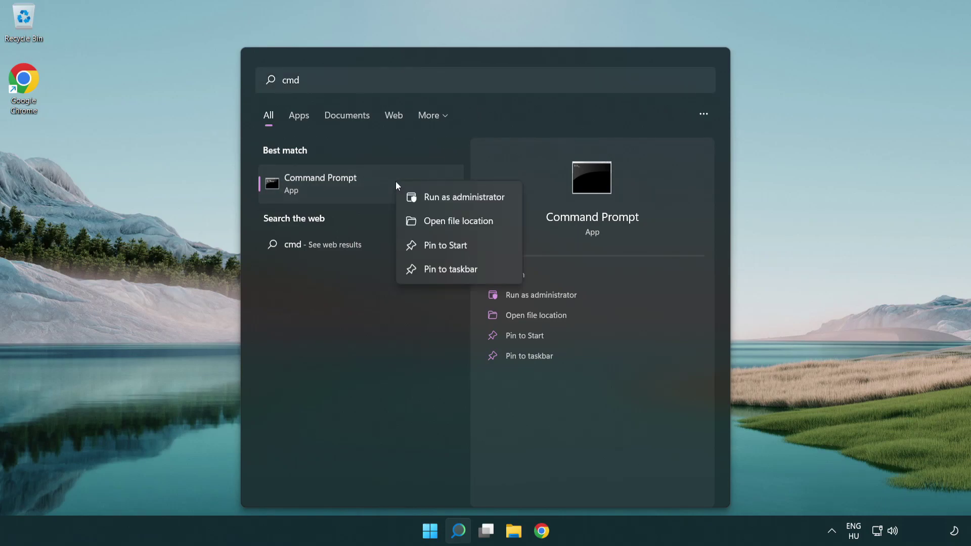
left_click(470, 199)
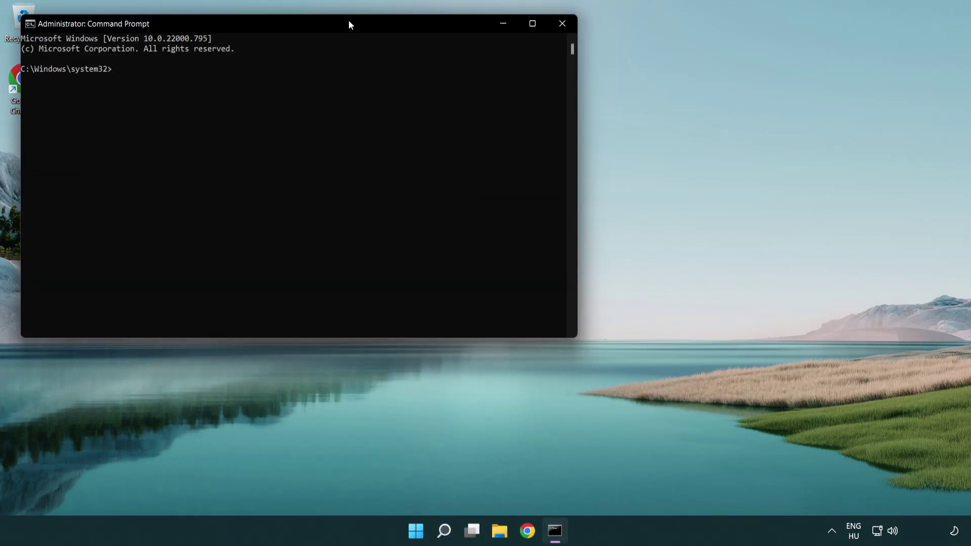
Run ipconfig /flushdns and netsh winsock reset, then exit Command Prompt.
left_click_drag(348, 21, 525, 108)
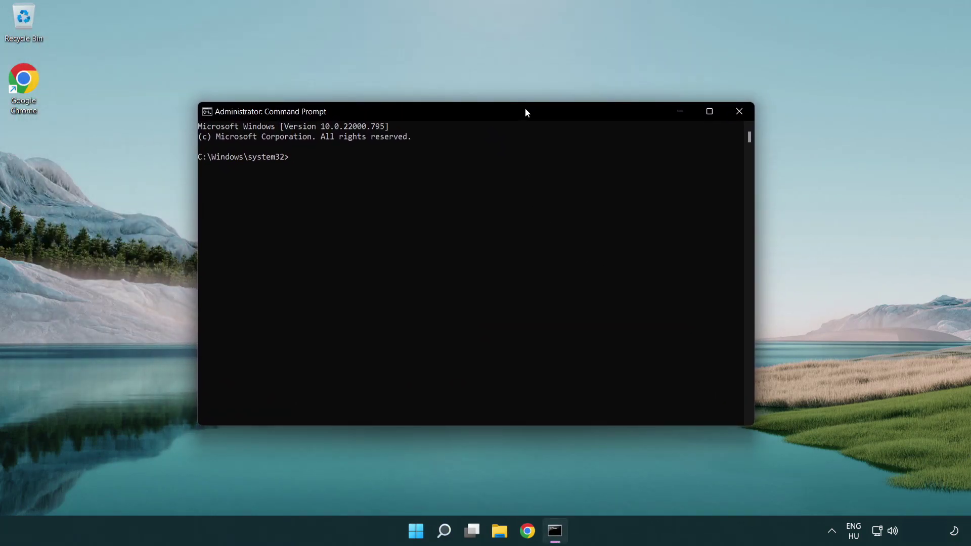
type("i")
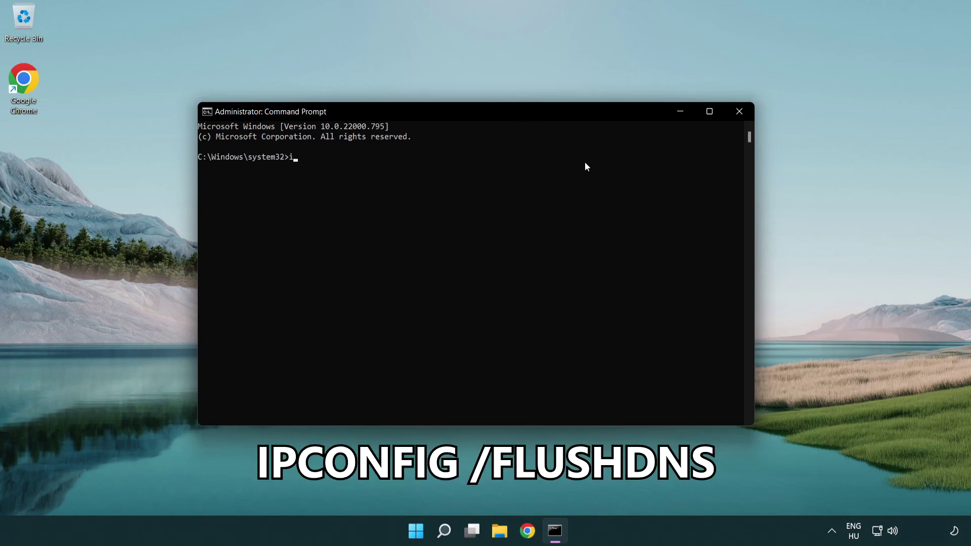
type("pconfig /flushdns")
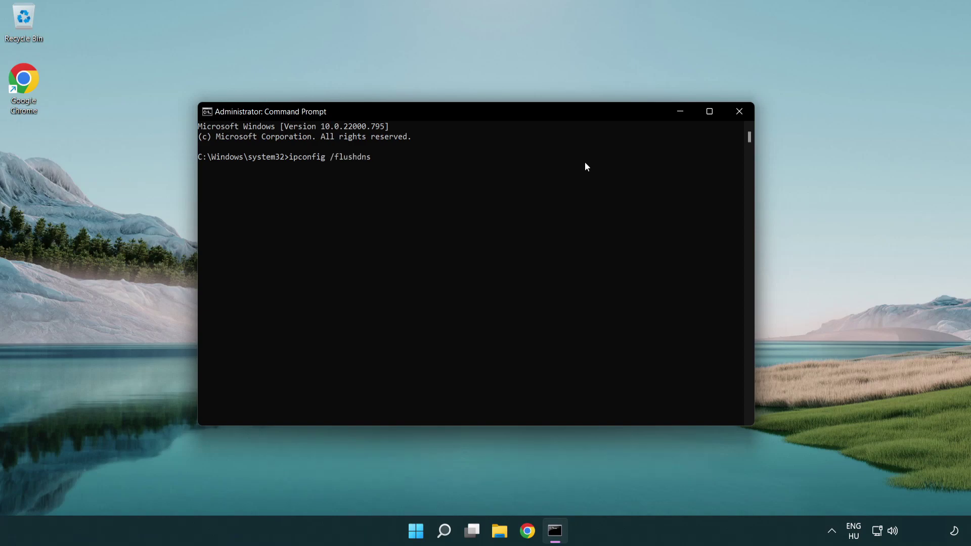
key("Return")
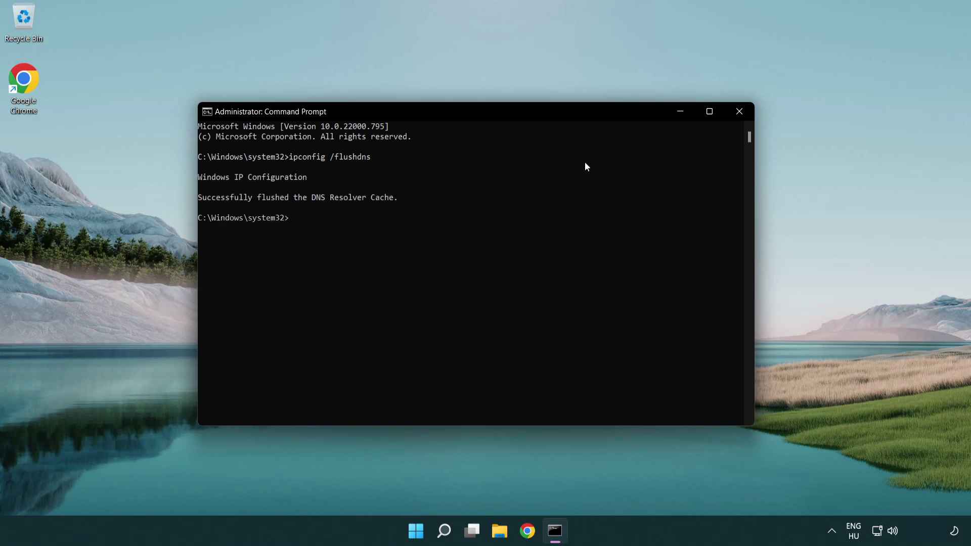
type("ne")
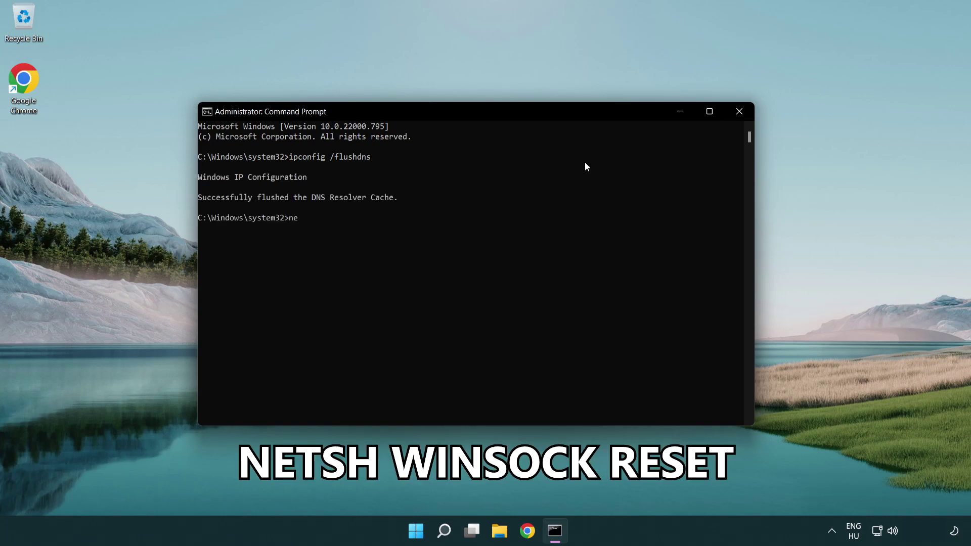
type("tsh winsock reset")
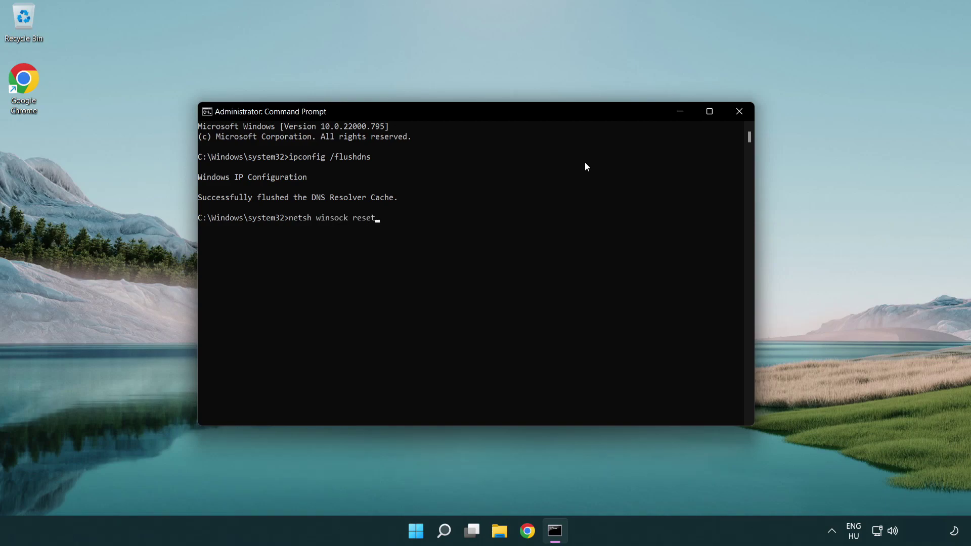
key("Return")
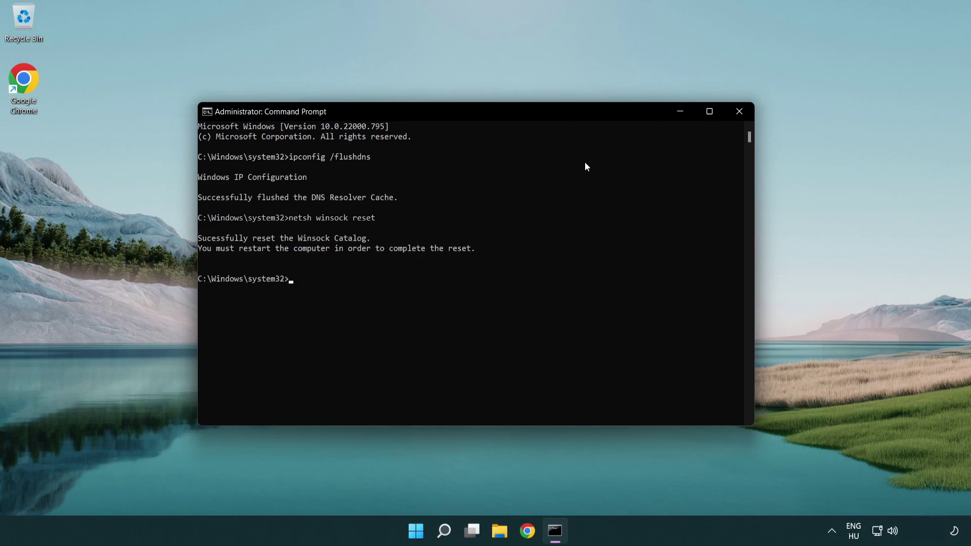
type("exit")
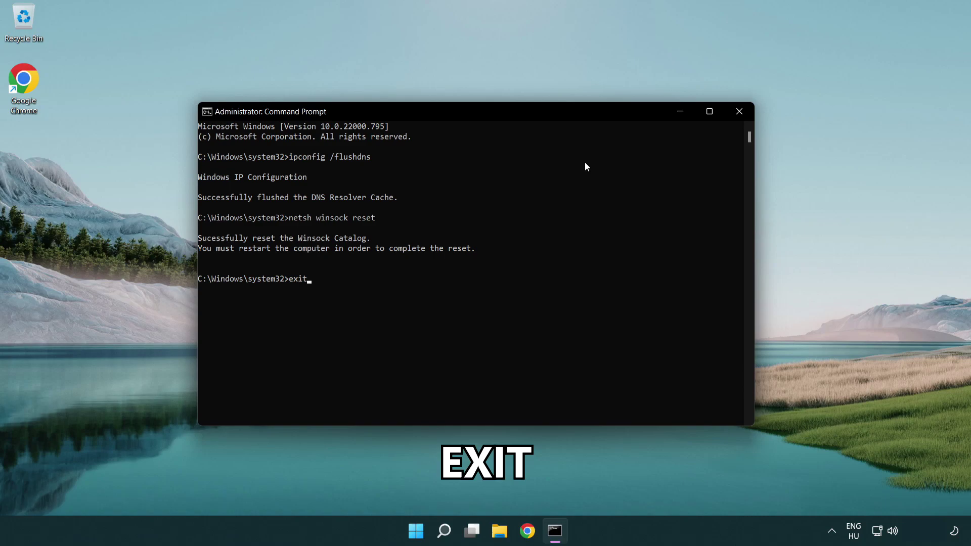
key("Return")
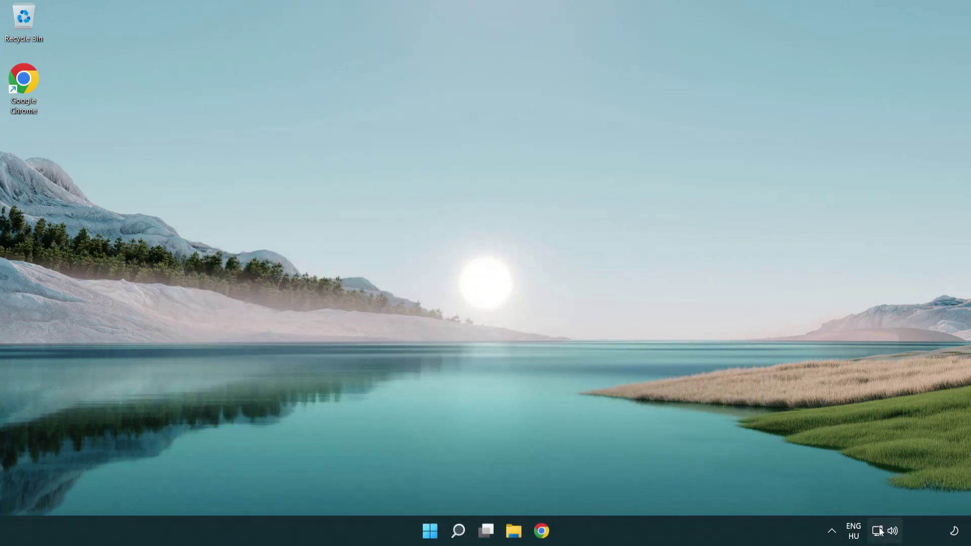
Go to Advanced network settings from the taskbar network icon's Network and Internet settings.
right_click(880, 535)
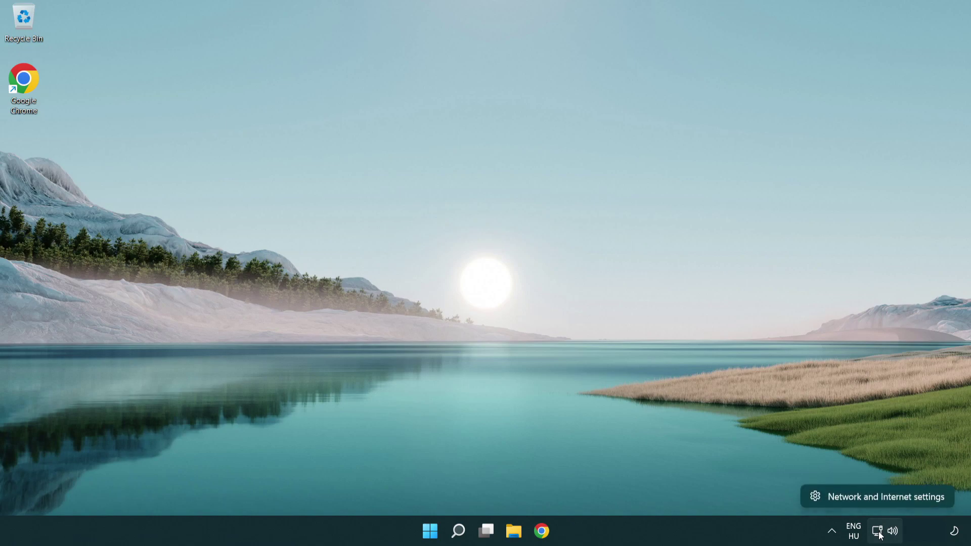
left_click(880, 498)
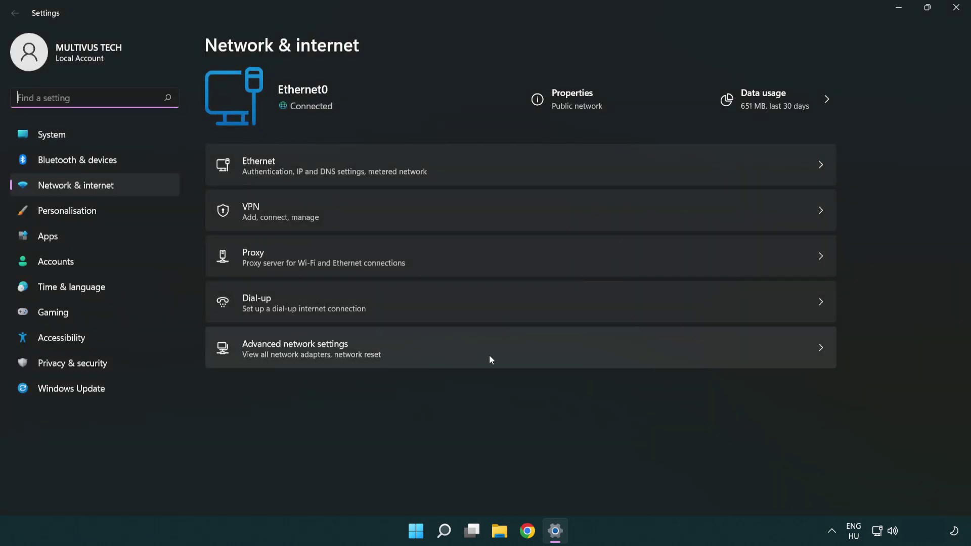
left_click(523, 360)
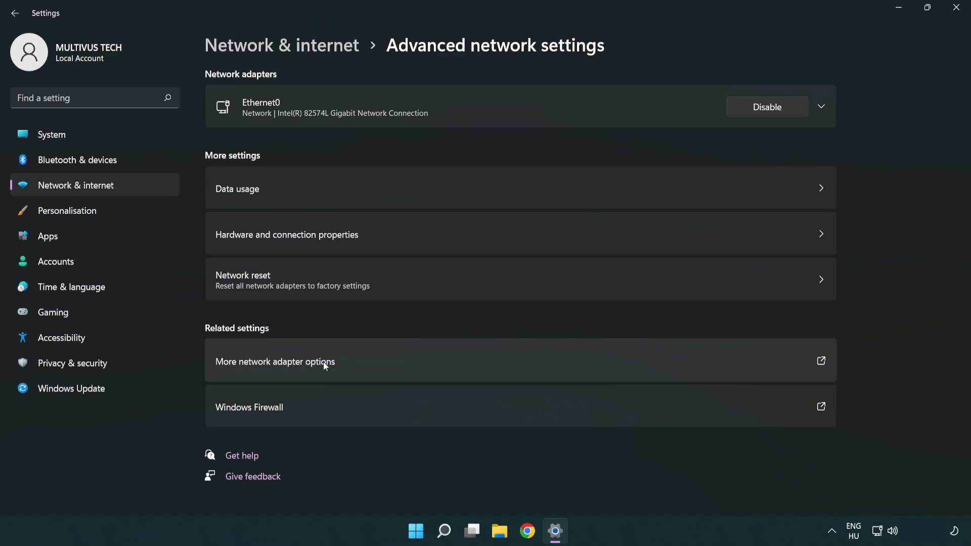
Open Ethernet0 Properties from the adapter list and select Internet Protocol Version 4 (TCP/IPv4).
left_click(297, 365)
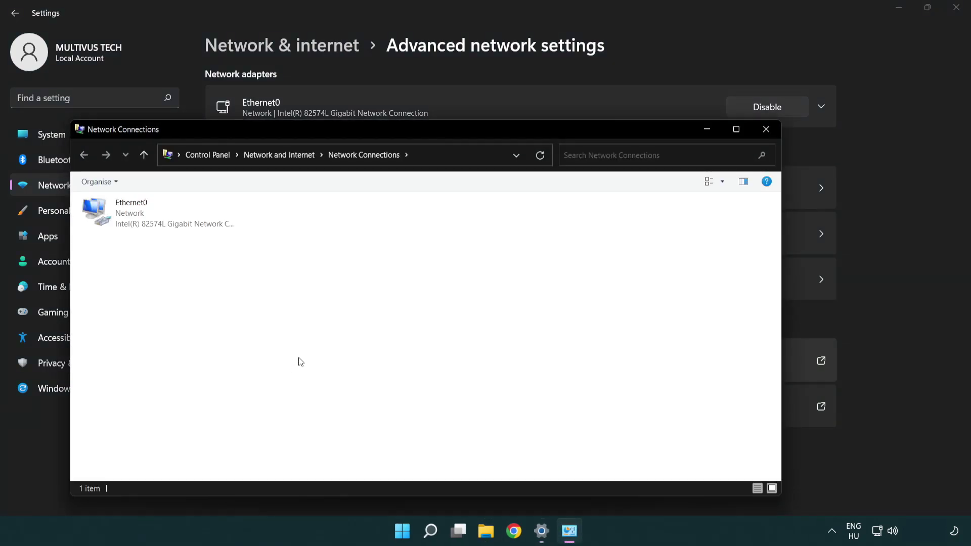
left_click_drag(355, 139, 424, 78)
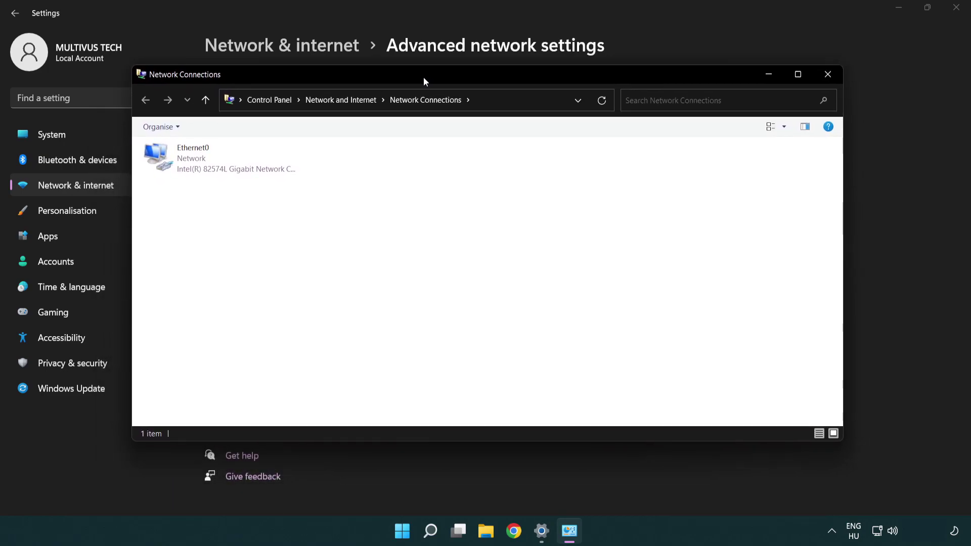
left_click(197, 160)
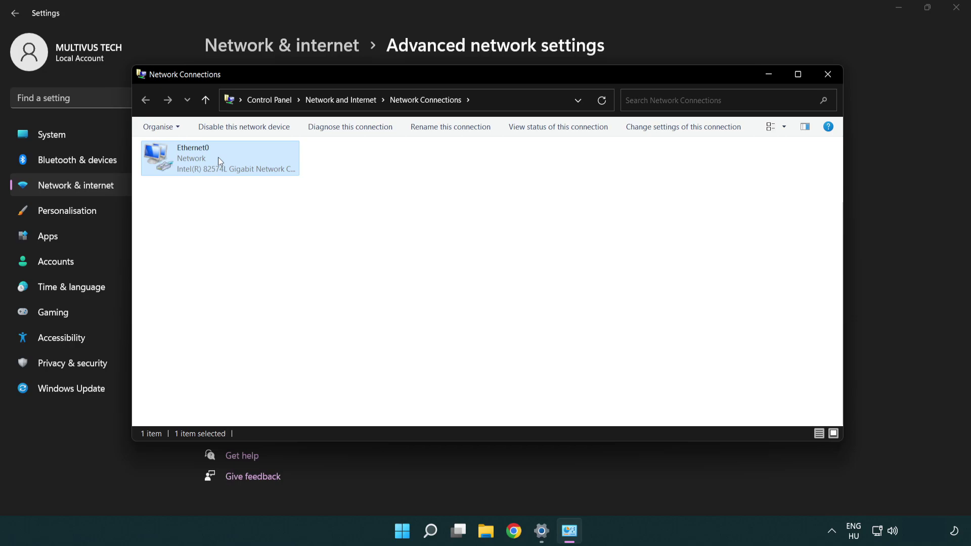
right_click(217, 157)
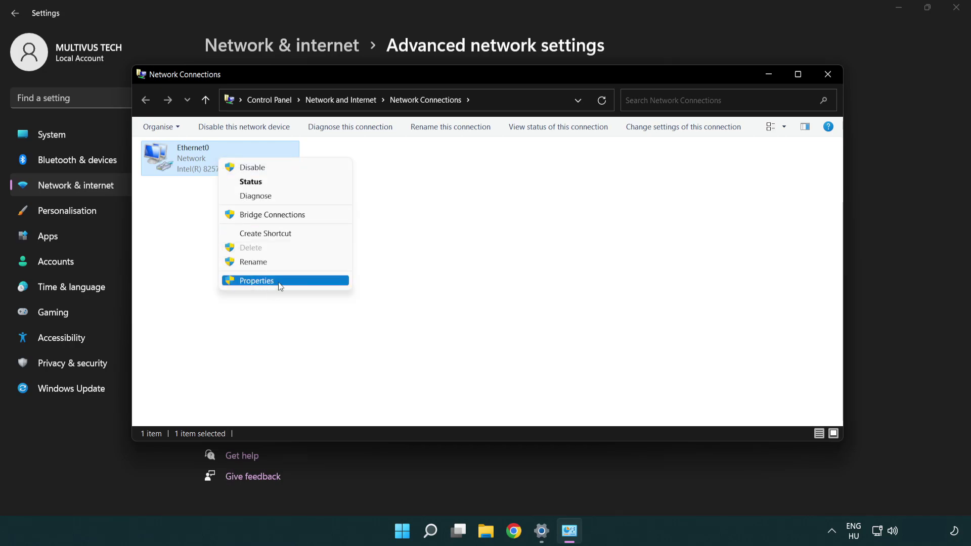
left_click(292, 282)
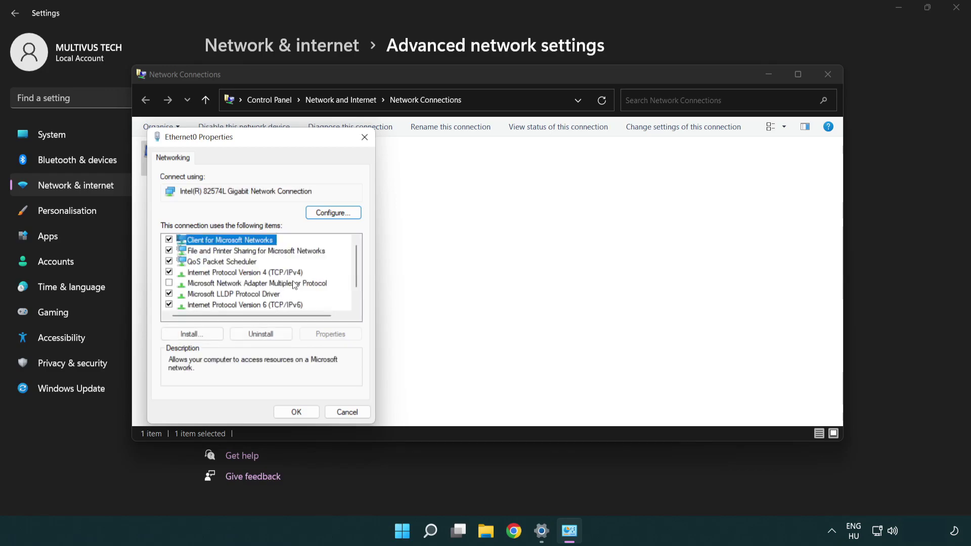
left_click_drag(248, 140, 469, 129)
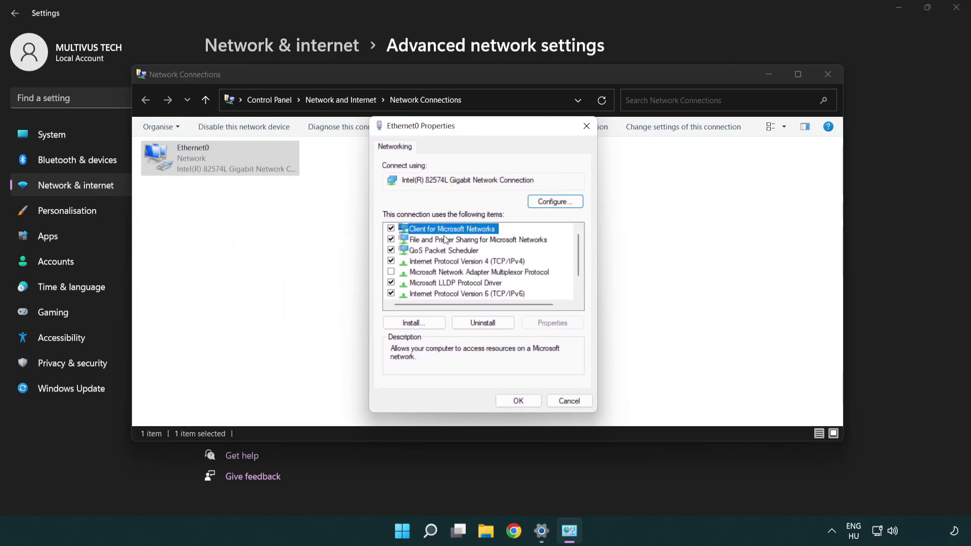
left_click(446, 262)
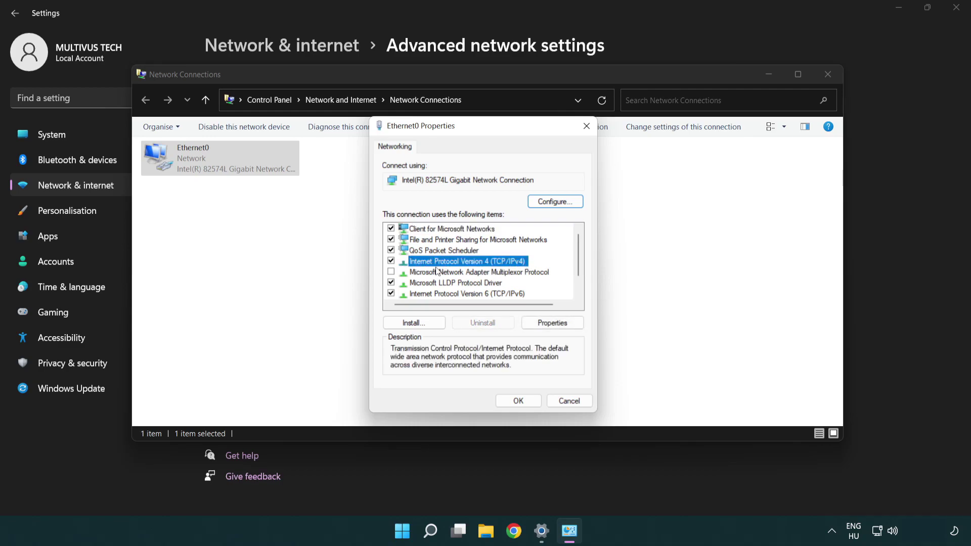
Set Ethernet0's IPv4 DNS to preferred 8.8.8.8 and alternate 8.8.4.4, and save.
left_click(553, 323)
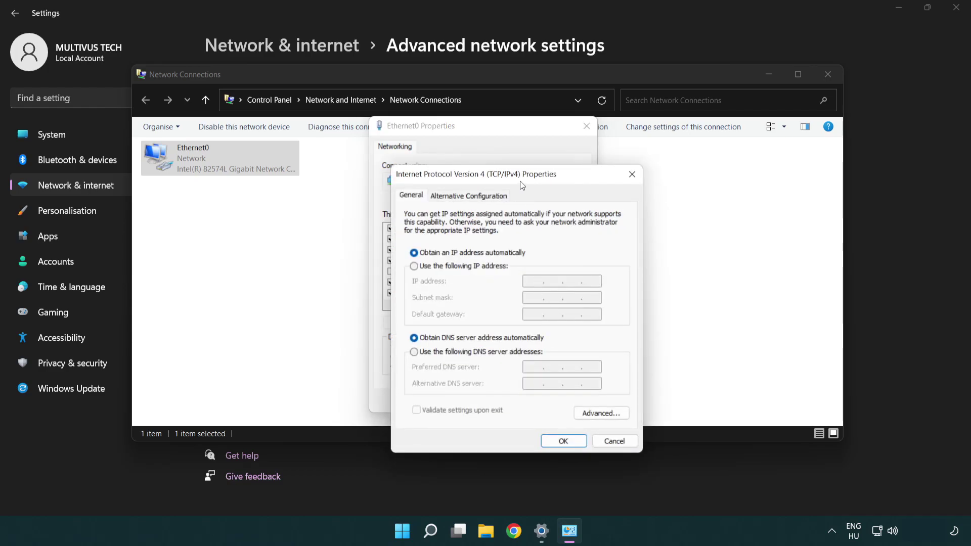
left_click_drag(522, 185, 487, 139)
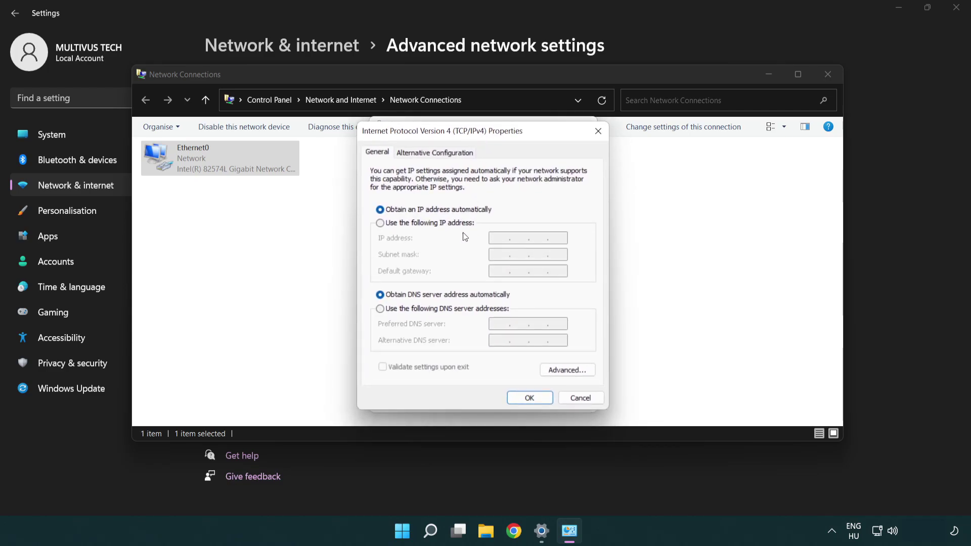
left_click(396, 311)
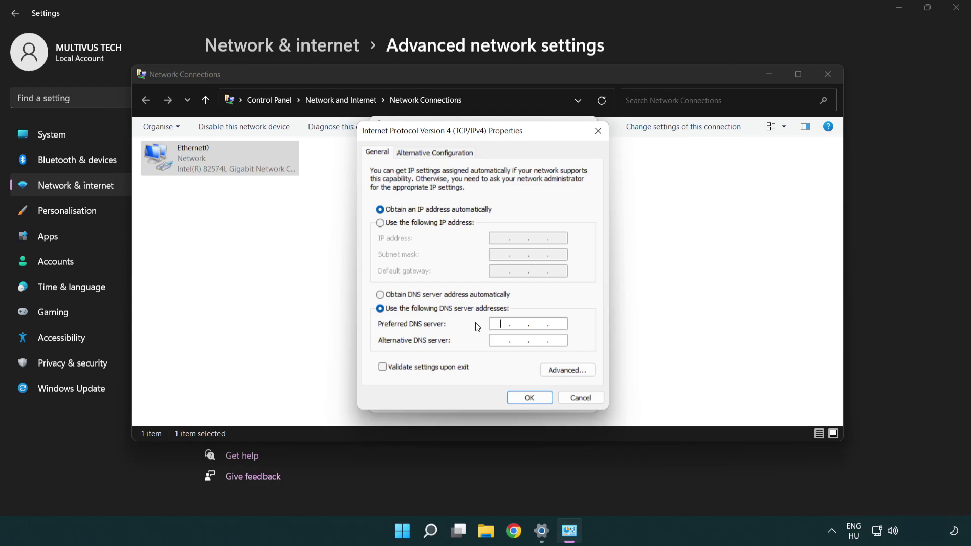
type("8.8.8.8")
left_click(498, 340)
type("8.8.4.4")
left_click(528, 401)
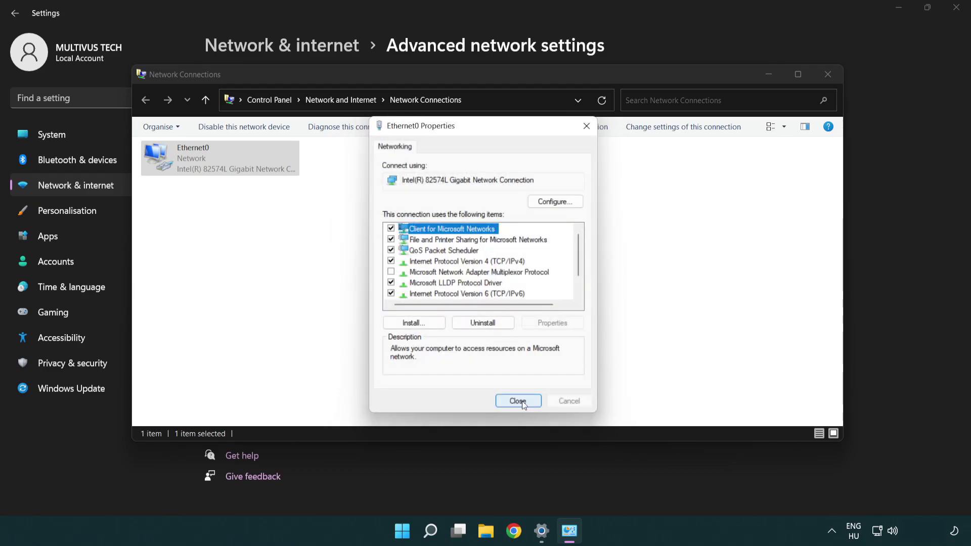
left_click(522, 400)
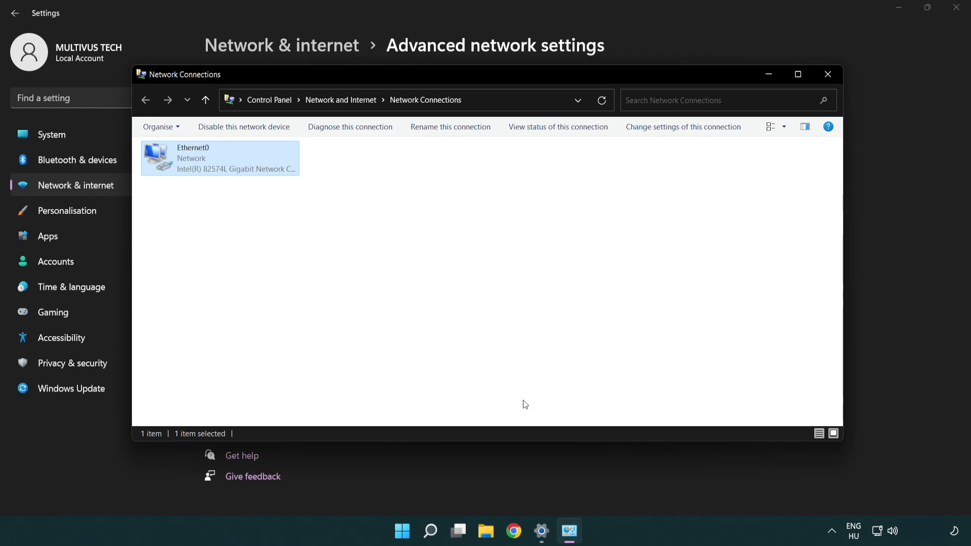
Close Network Connections and Settings, then bring up the Start menu power options.
left_click(828, 76)
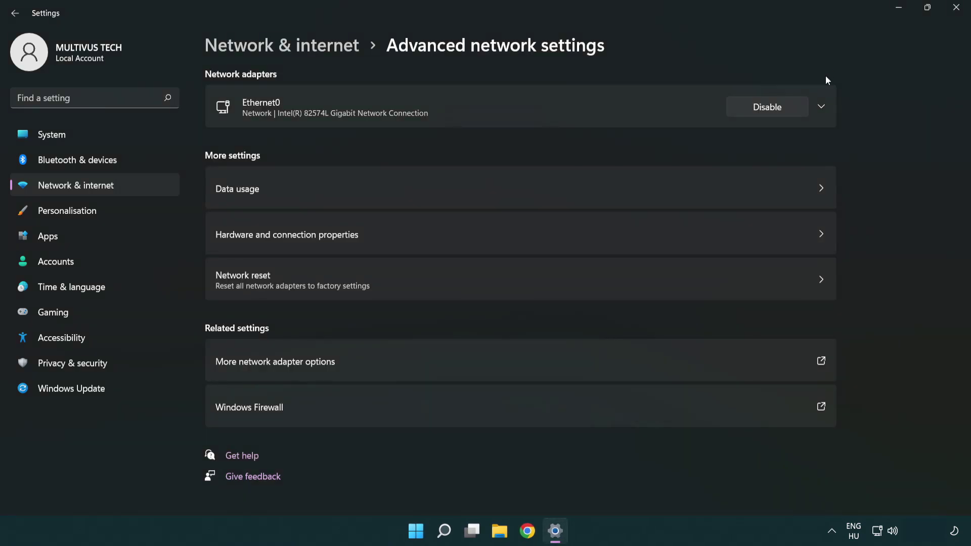
left_click(956, 9)
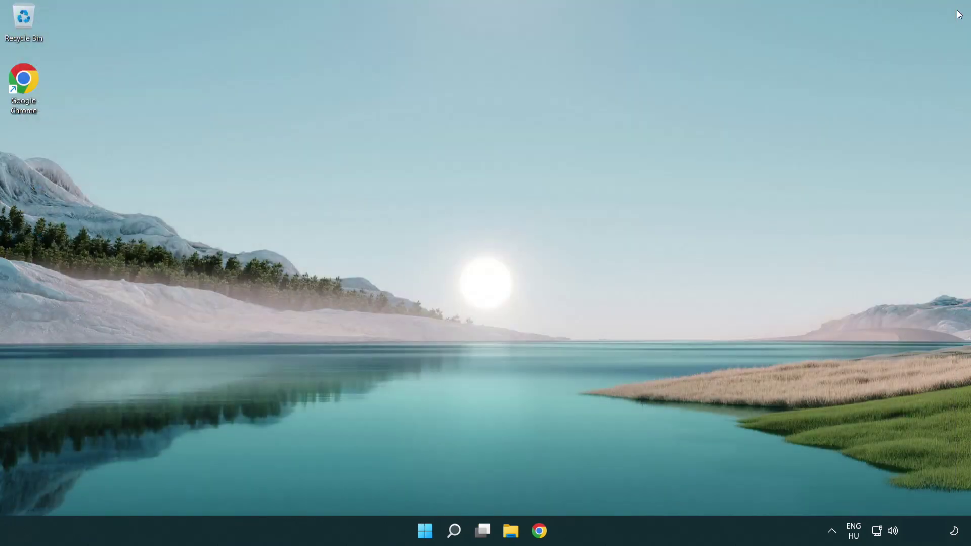
left_click(429, 531)
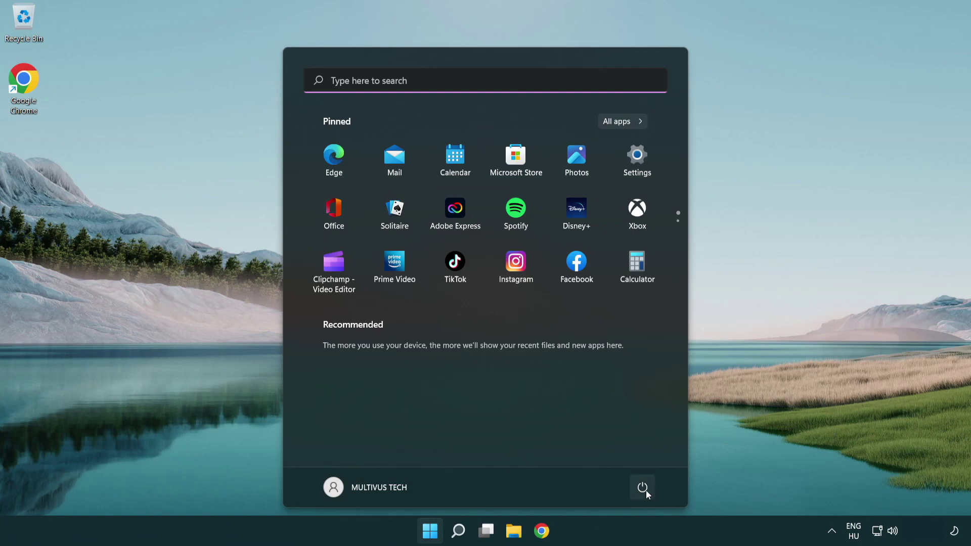
left_click(644, 488)
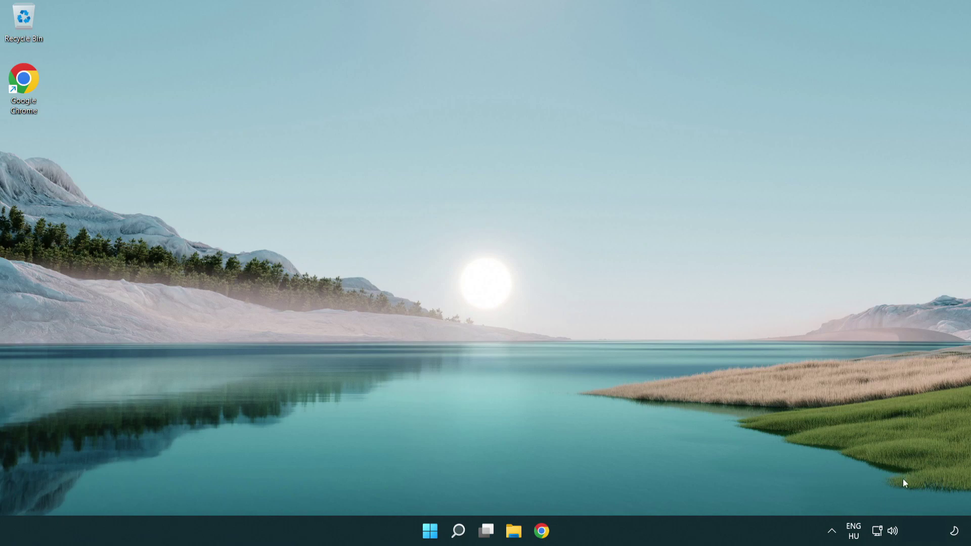
Confirm a Network reset from Advanced network settings, dismiss the sign-out warning, and close Settings.
right_click(877, 531)
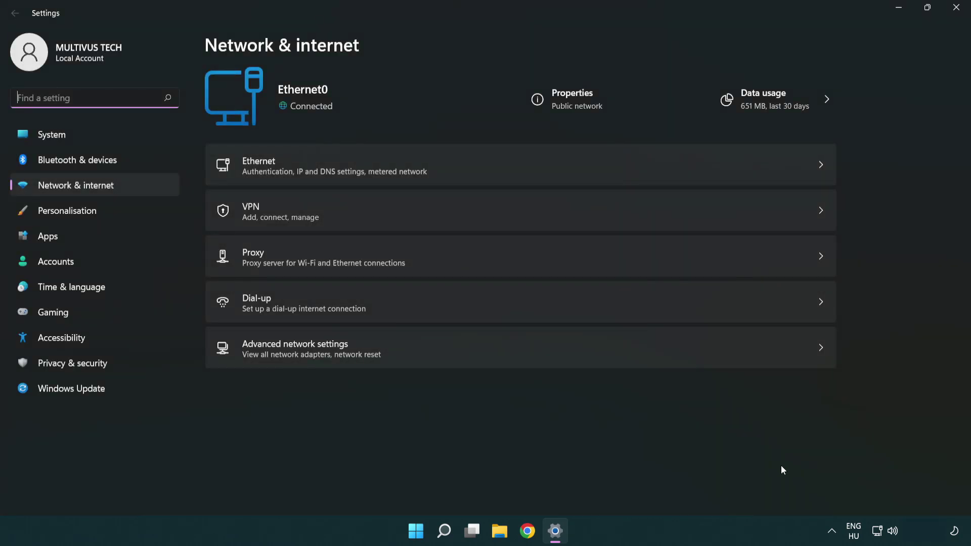
left_click(440, 350)
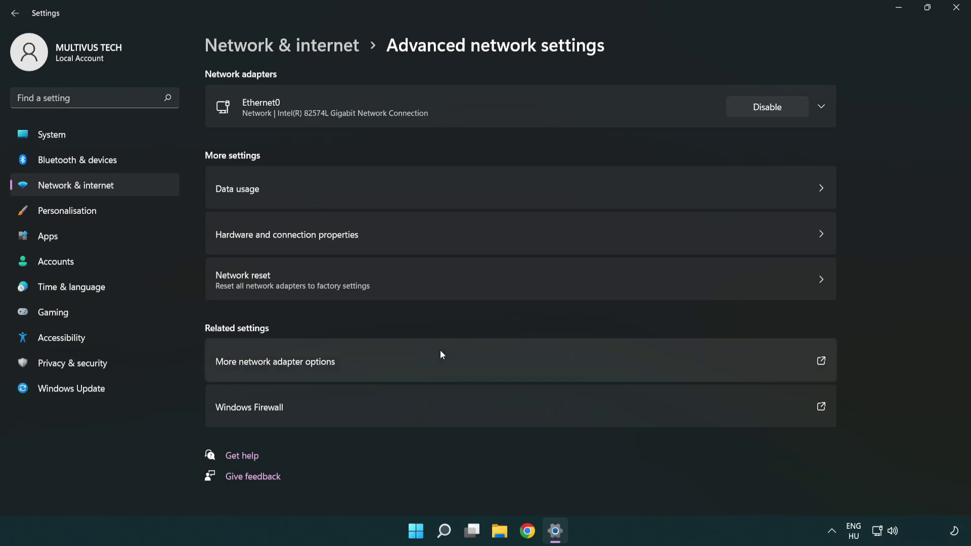
left_click(438, 289)
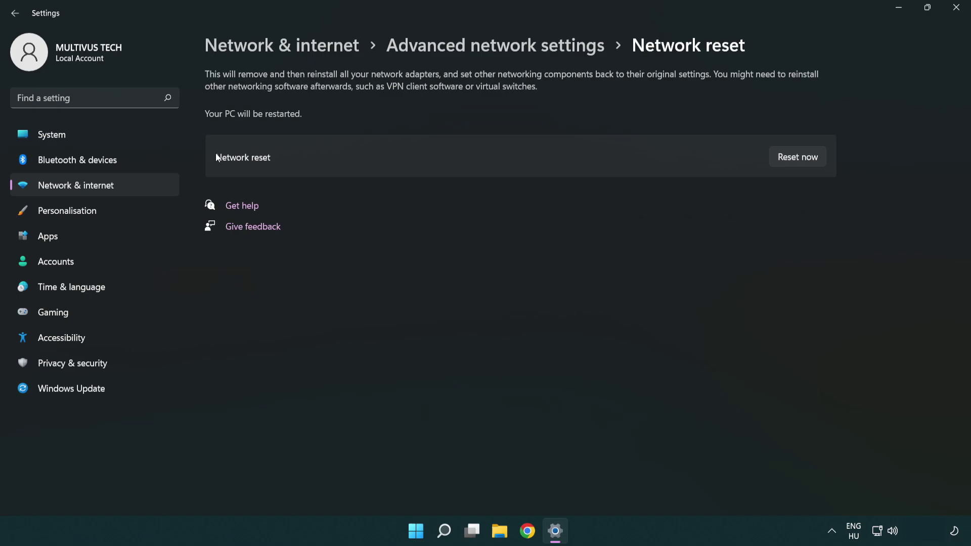
left_click(806, 157)
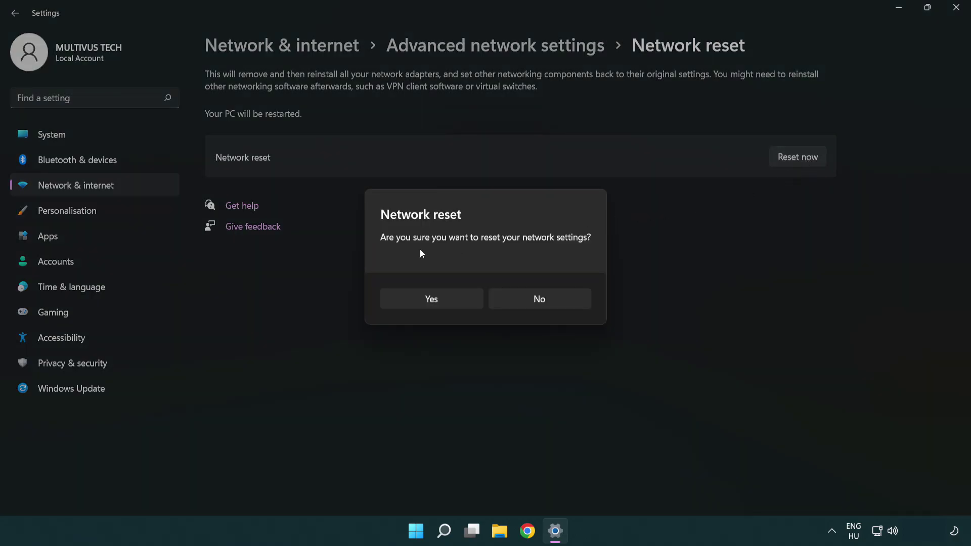
left_click(440, 304)
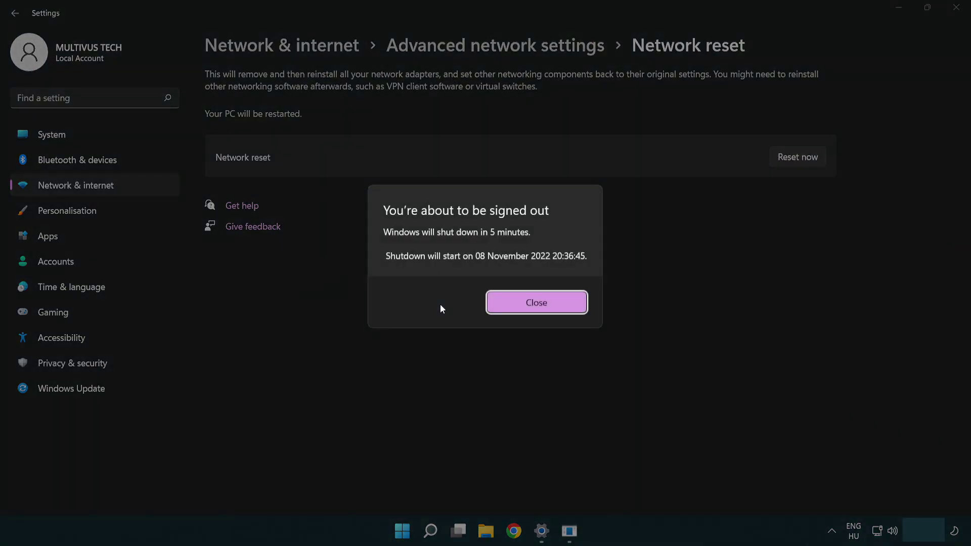
left_click(552, 303)
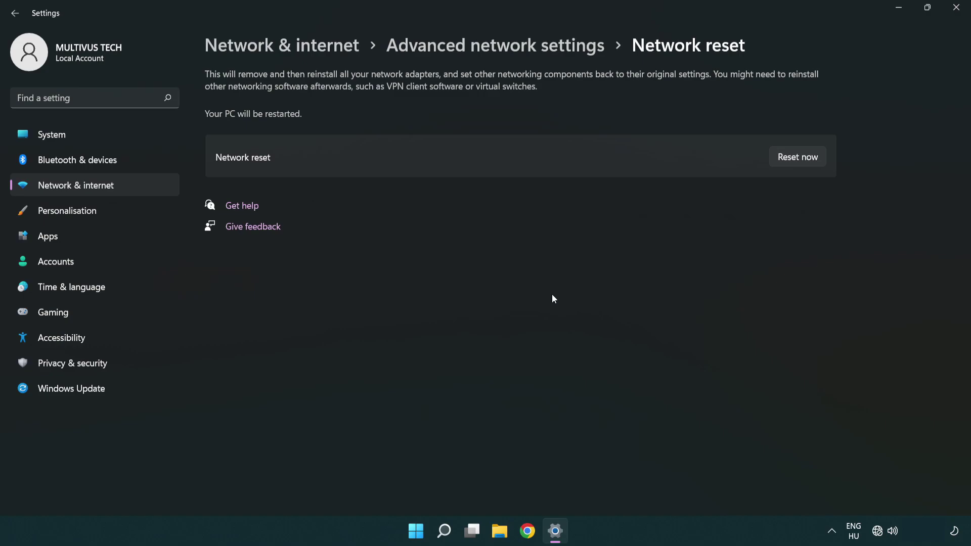
left_click(955, 8)
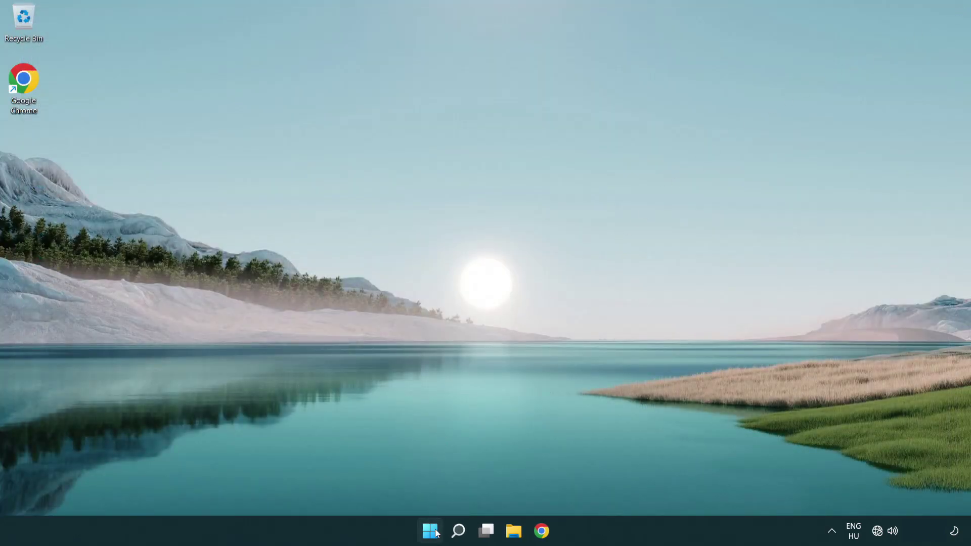
Show the Start menu power options Sleep, Shut down and Restart.
left_click(430, 531)
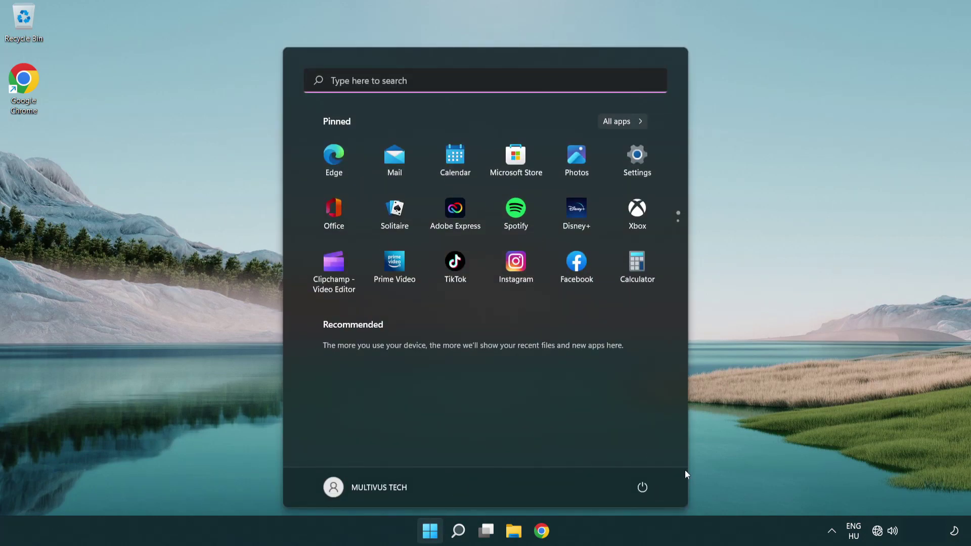
left_click(642, 487)
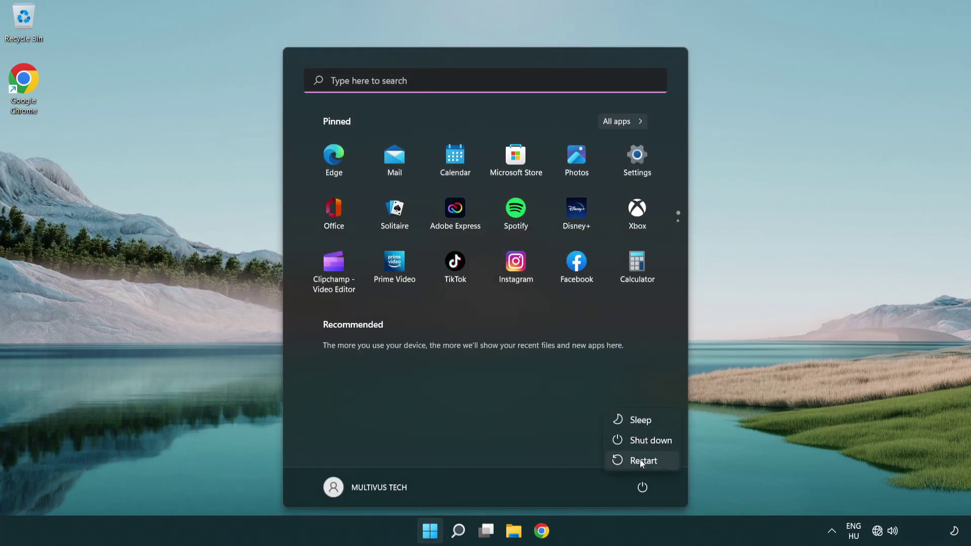